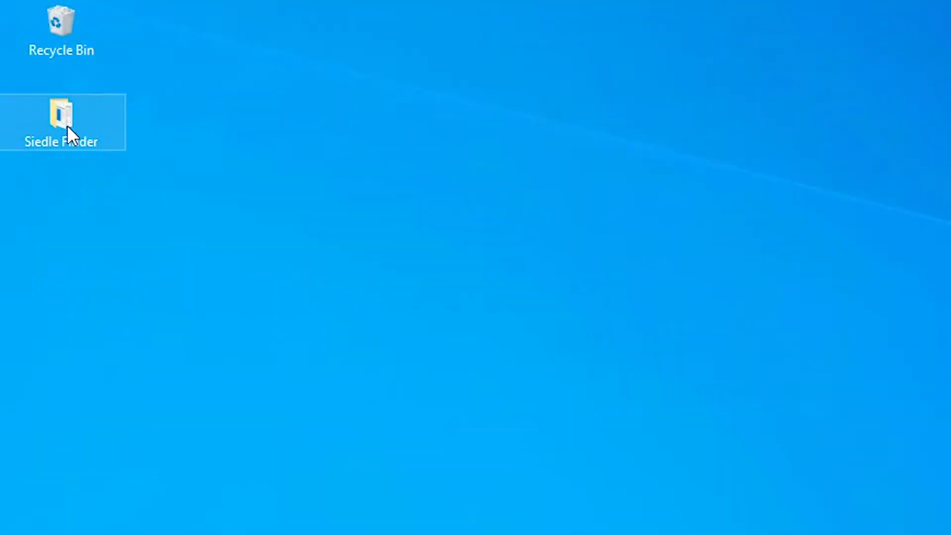
Step: Scan the network in Siedle Finder and launch the web interface of the found Siedle-SG650 gateway
double_click(67, 124)
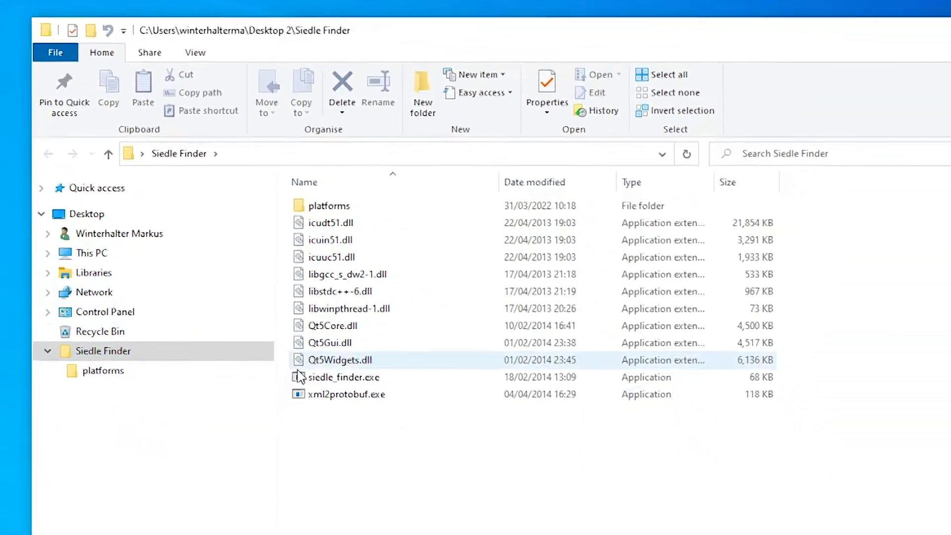
double_click(262, 338)
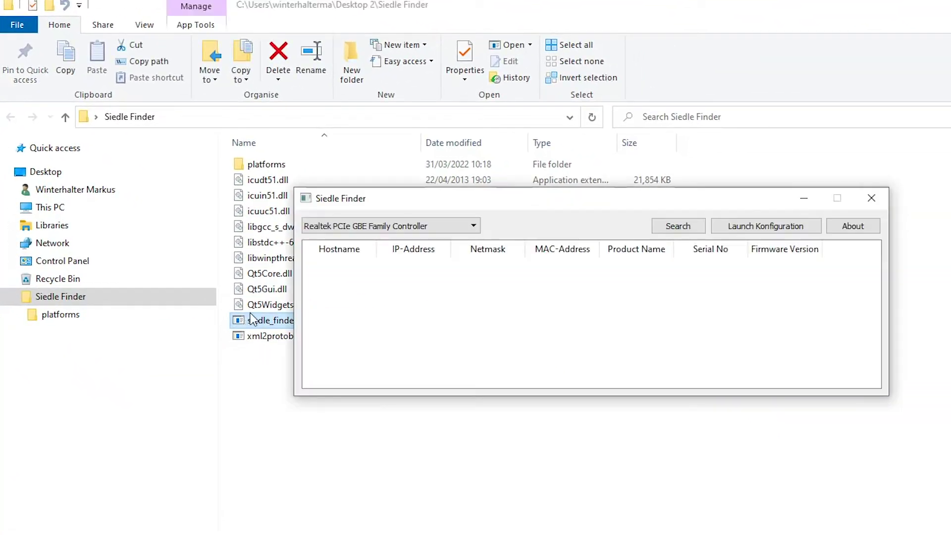
click(324, 227)
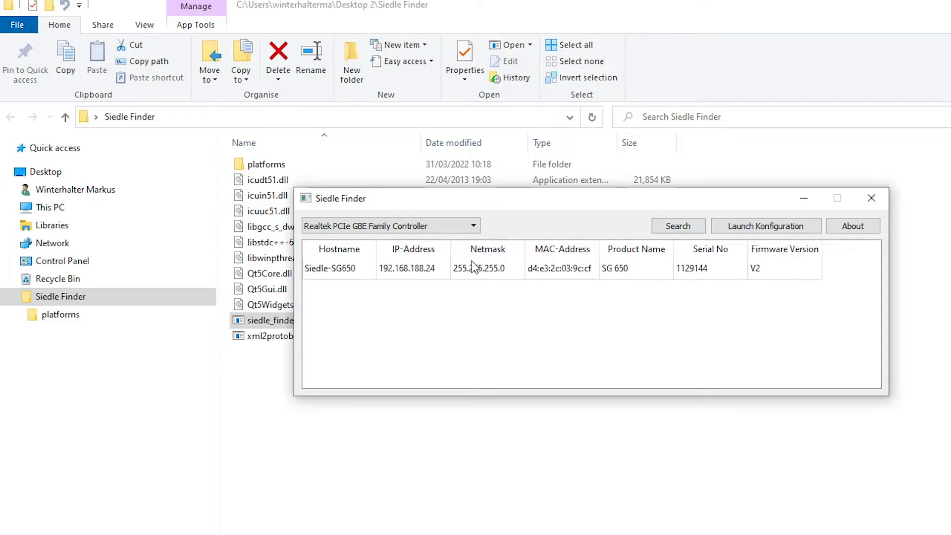
click(441, 273)
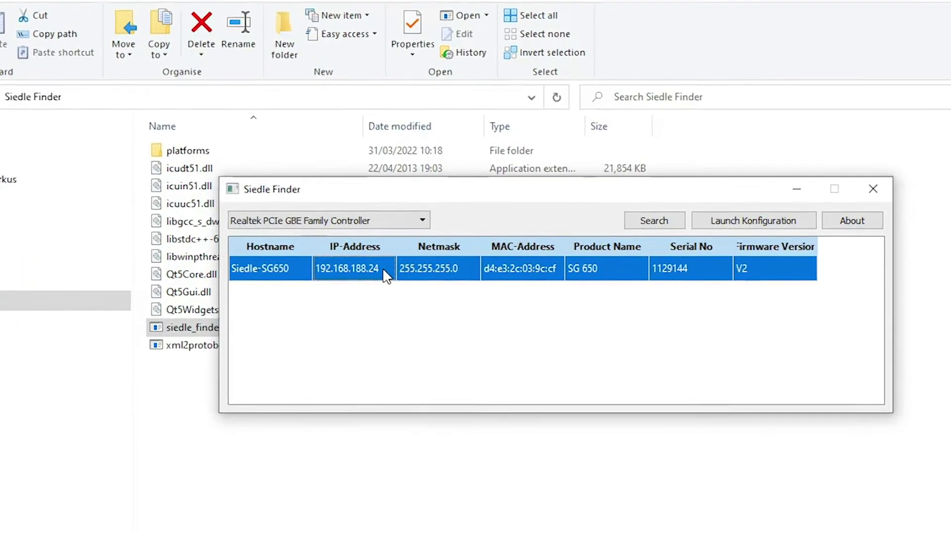
double_click(361, 268)
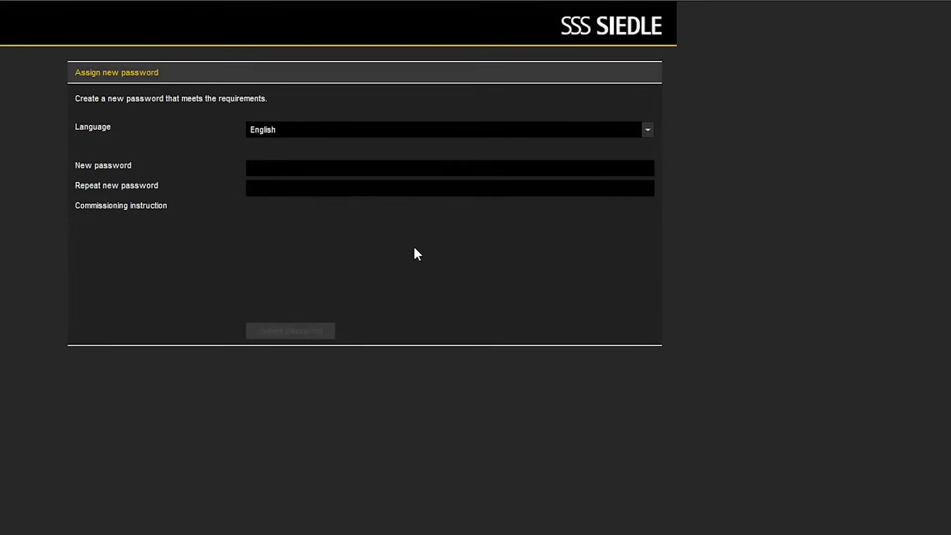
Step: Enter and repeat the new gateway password, submit it and log in to the status overview
click(341, 167)
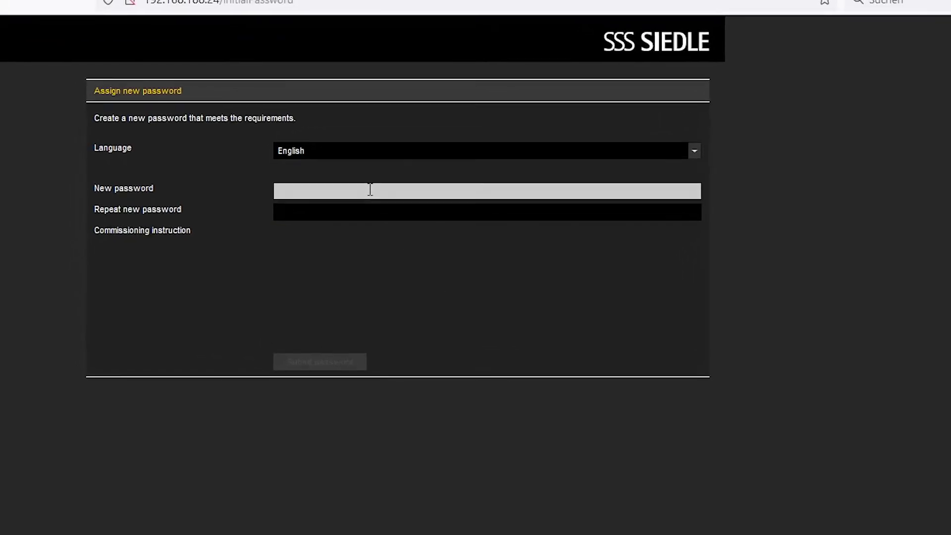
text(aaaaaa)
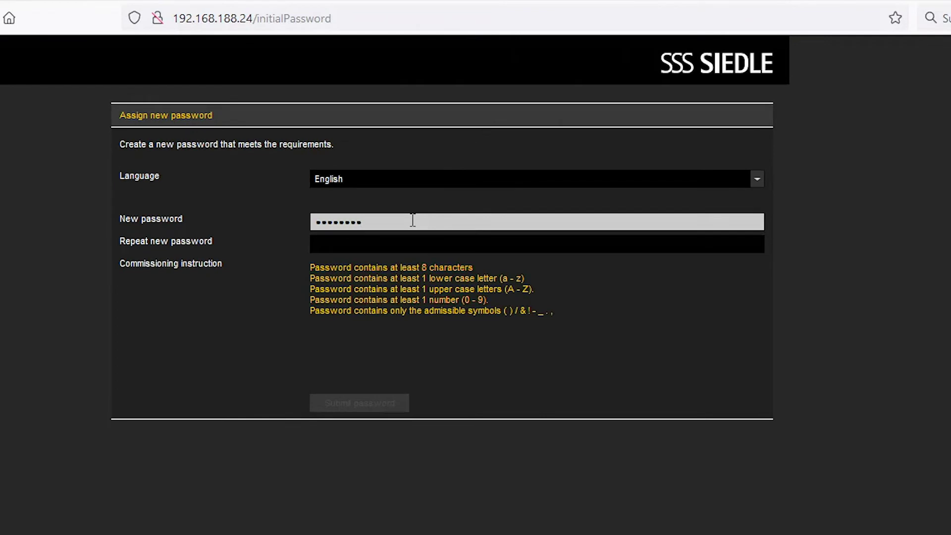
key(Tab)
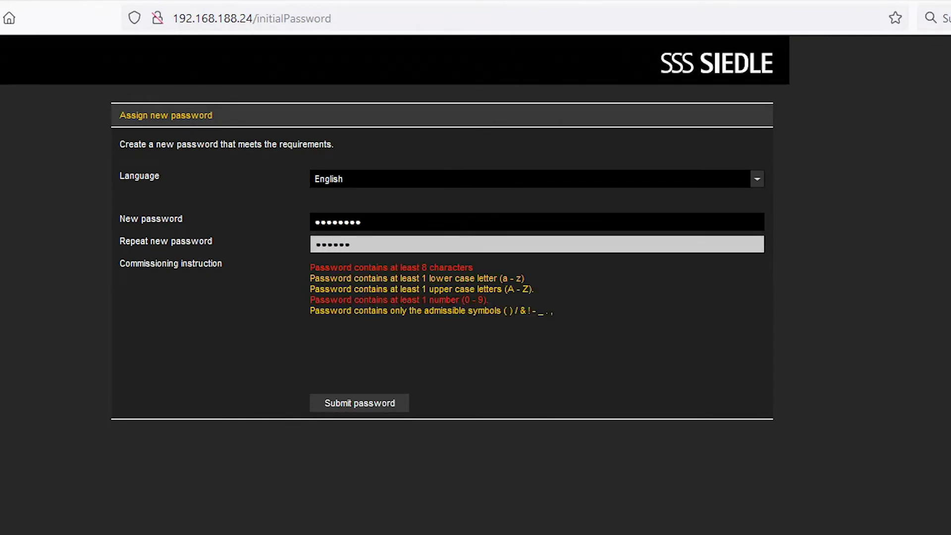
click(373, 405)
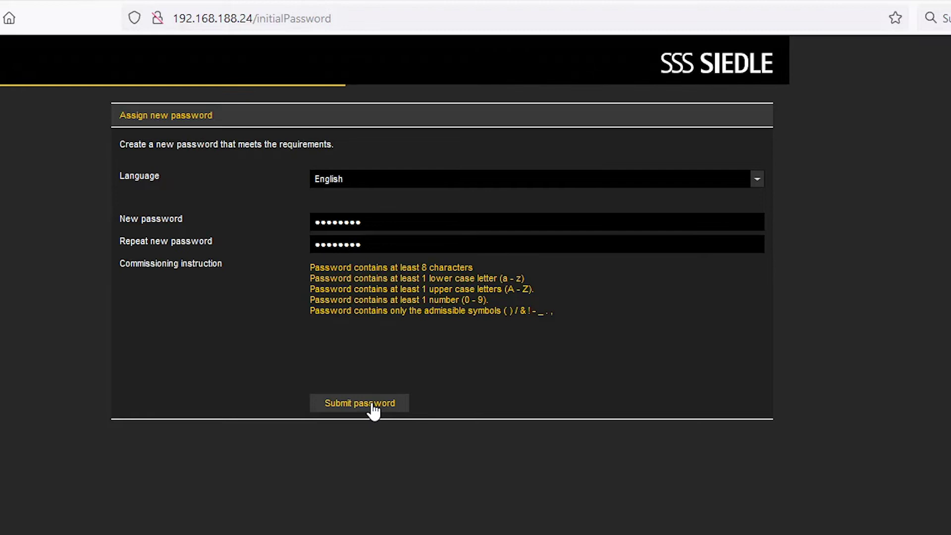
click(393, 191)
text(a)
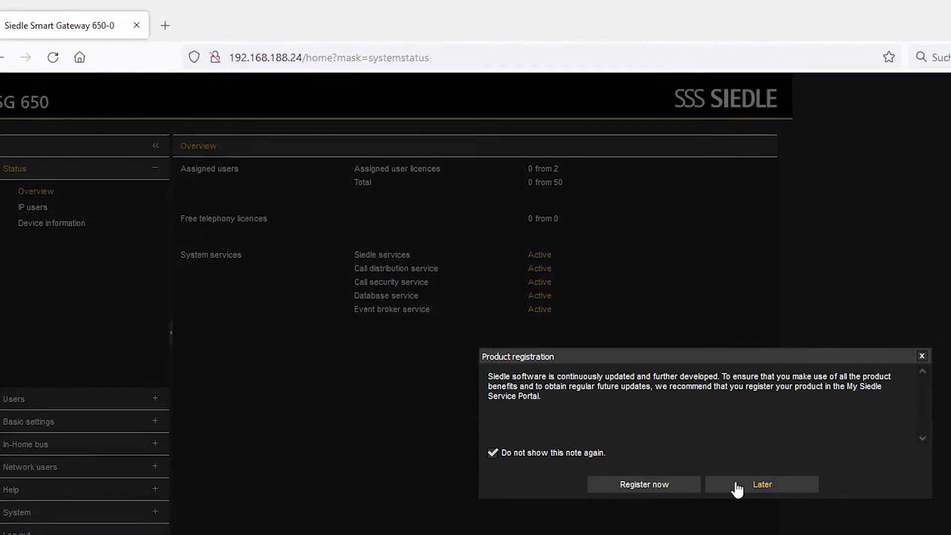
Step: Dismiss the registration notice and start a new IP user of type Siedle Axiom under Network users
click(759, 484)
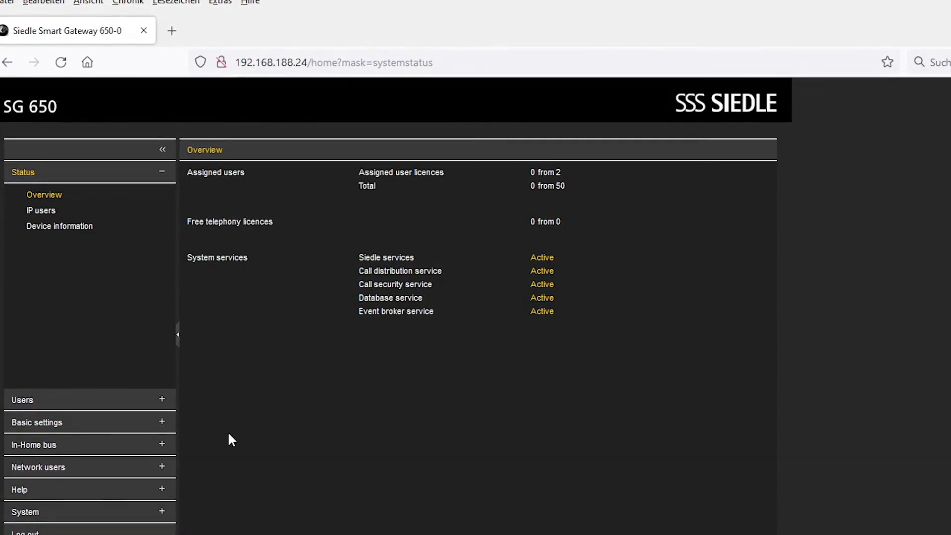
click(163, 467)
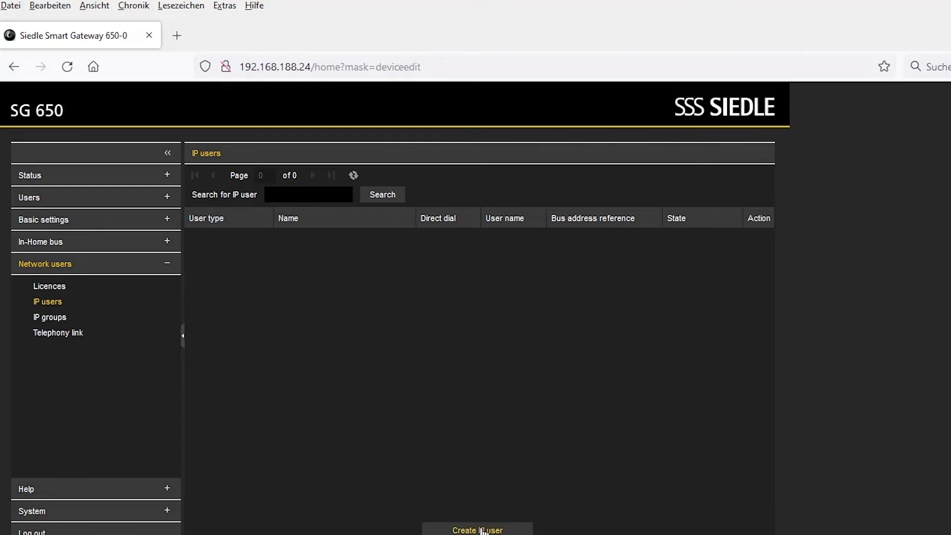
click(482, 530)
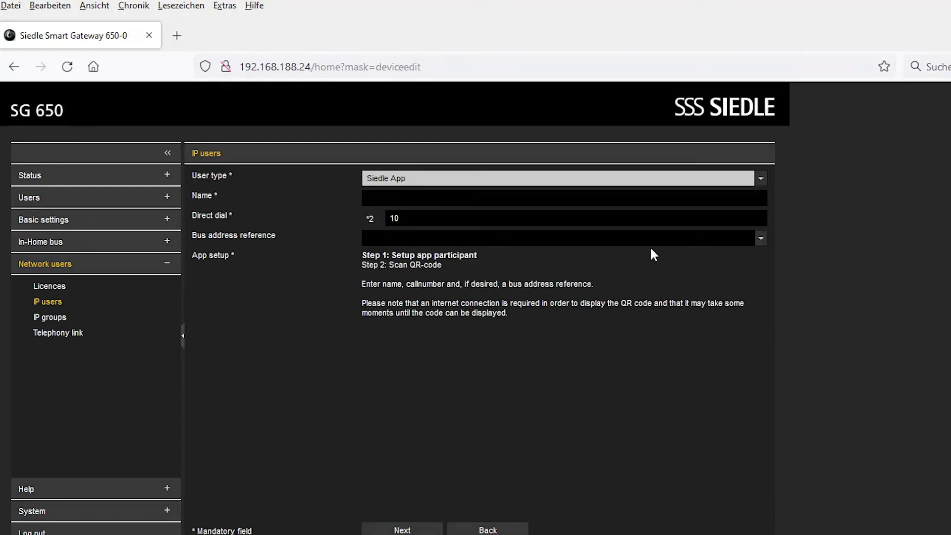
click(763, 184)
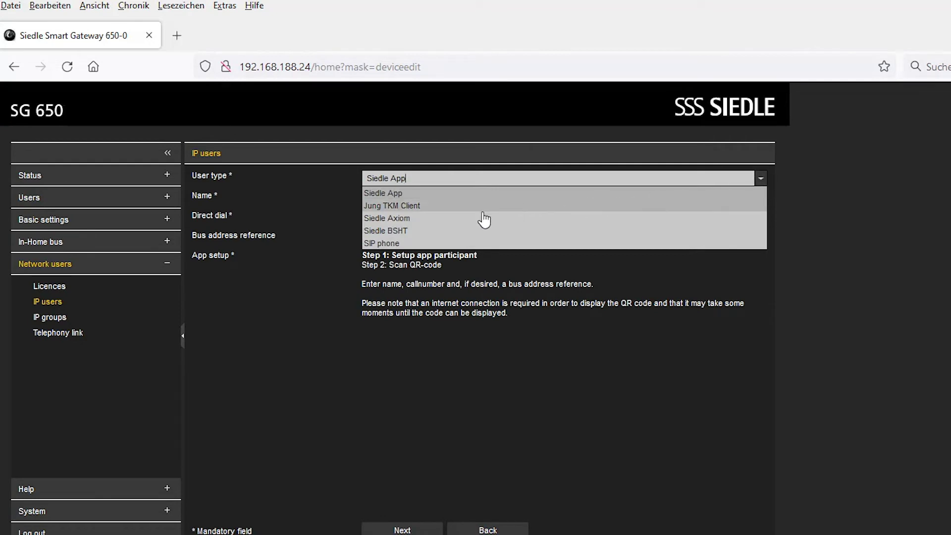
click(467, 219)
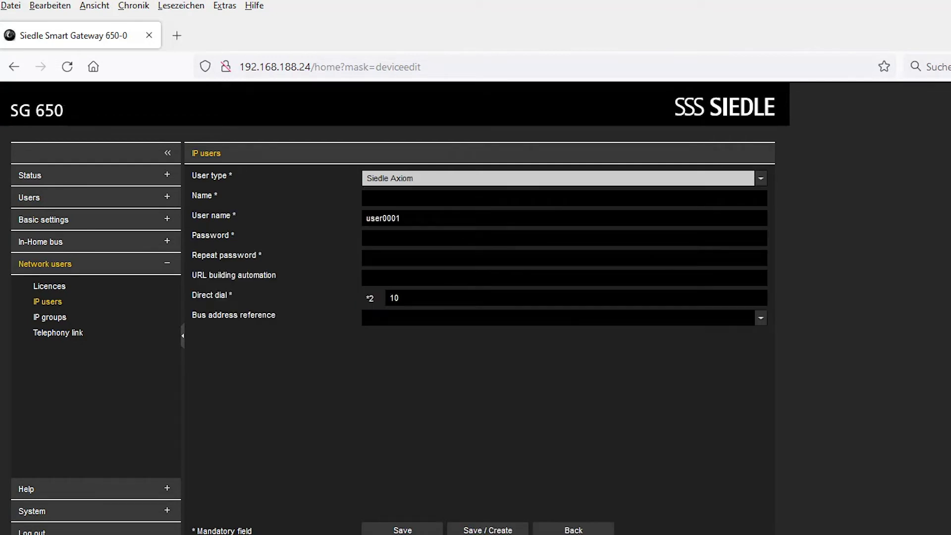
click(451, 198)
text(Axiom)
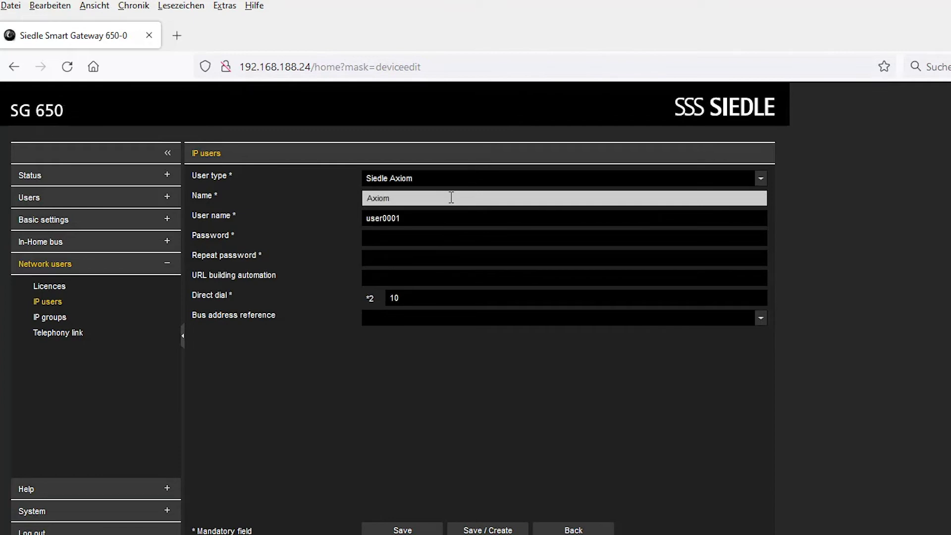
Step: Name the user Axiom, set its password twice, reference Virtueller Teilnehmer [0F 0A] and save
click(441, 238)
text(a)
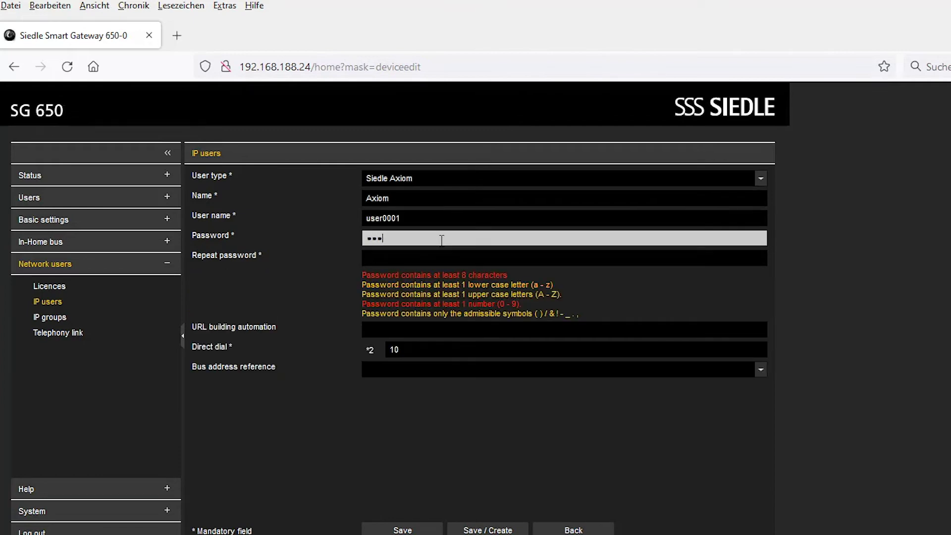
key(Tab)
text(a)
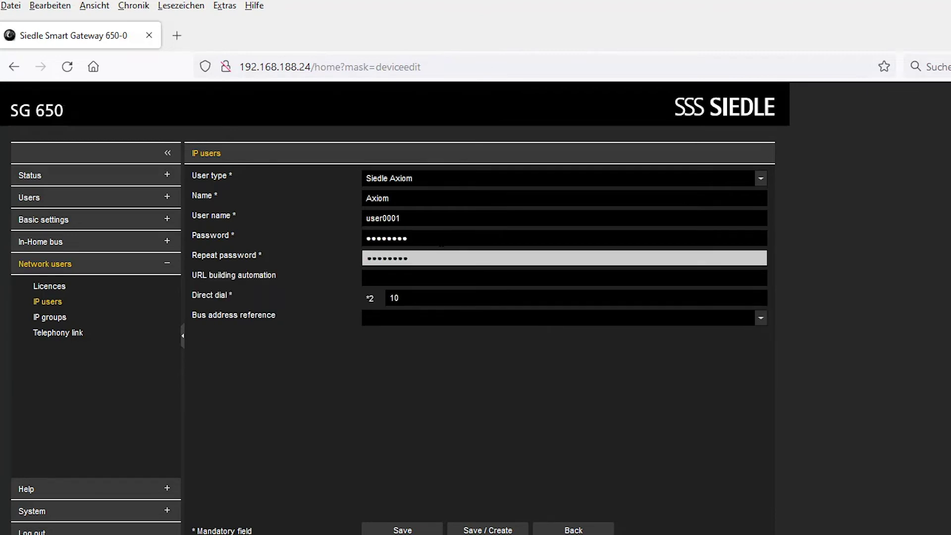
click(761, 319)
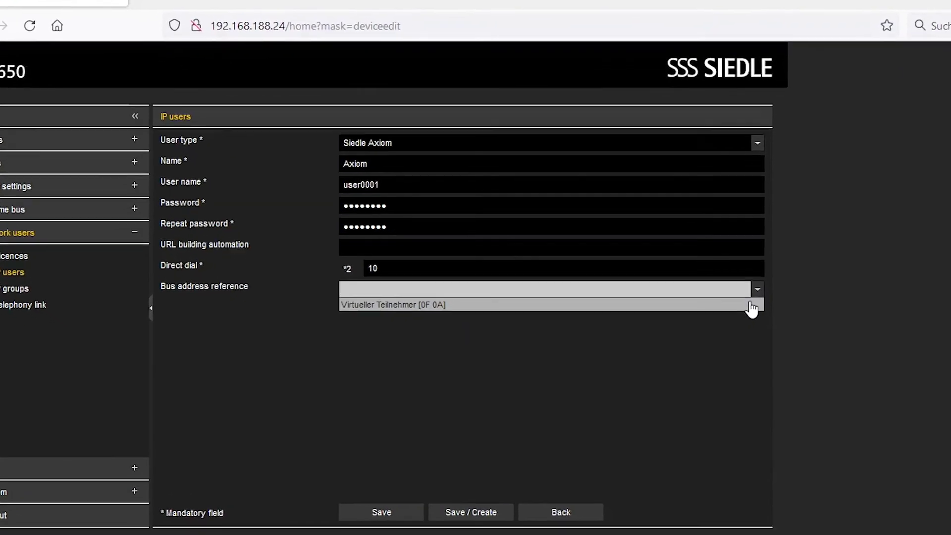
click(751, 305)
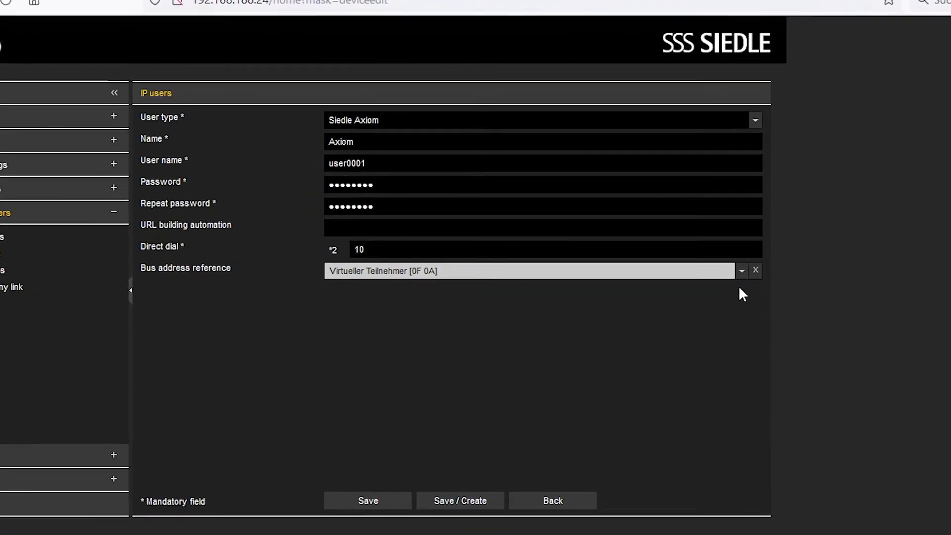
click(373, 496)
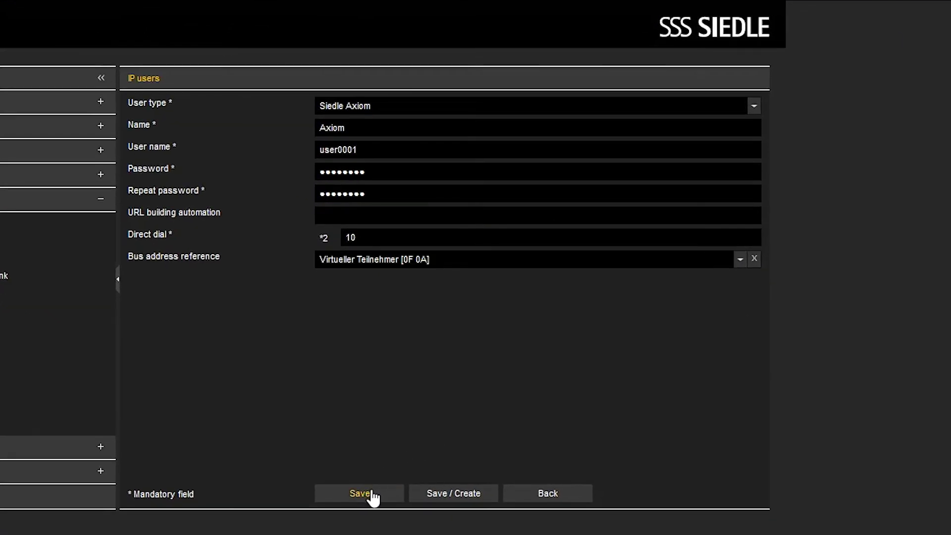